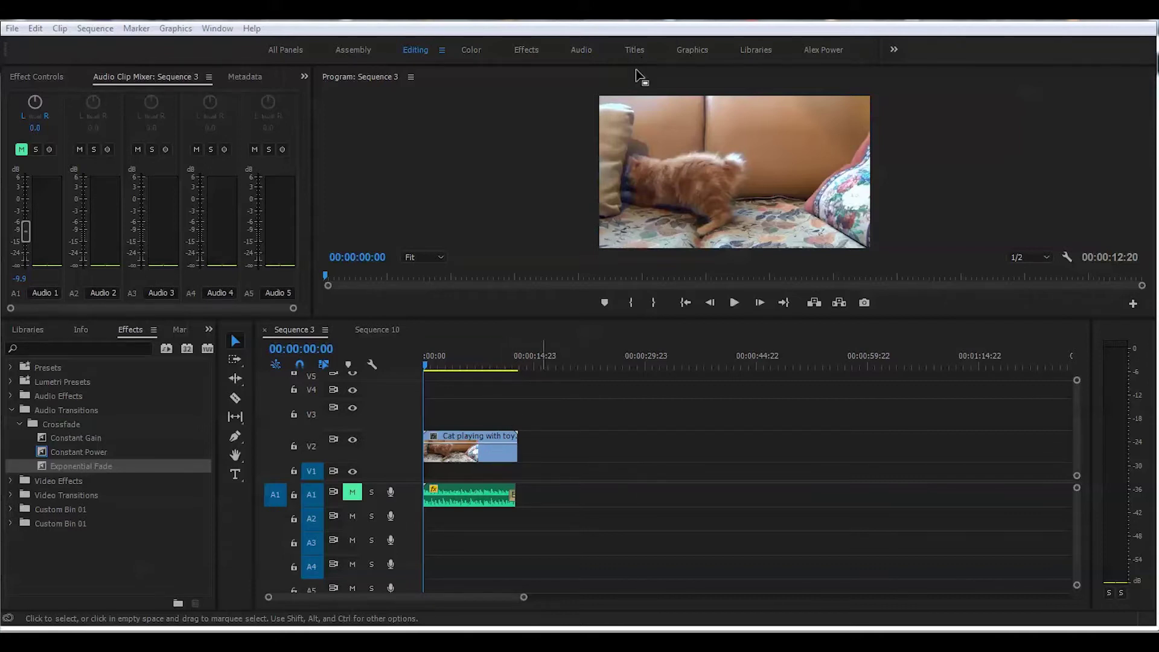
- Place a Basic Title on V3 above the cat clip reading 'My Creative Cinema'
{"action": "left_click", "coordinate": [697, 51]}
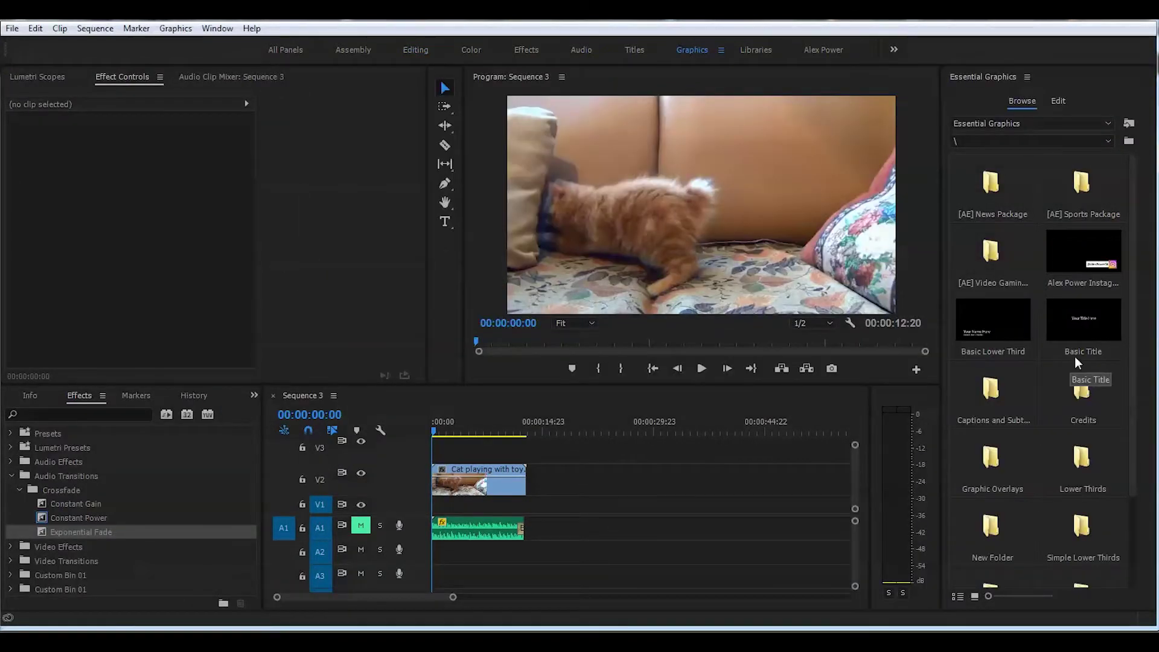
{"action": "left_click_drag", "start_coordinate": [1090, 321], "coordinate": [475, 448]}
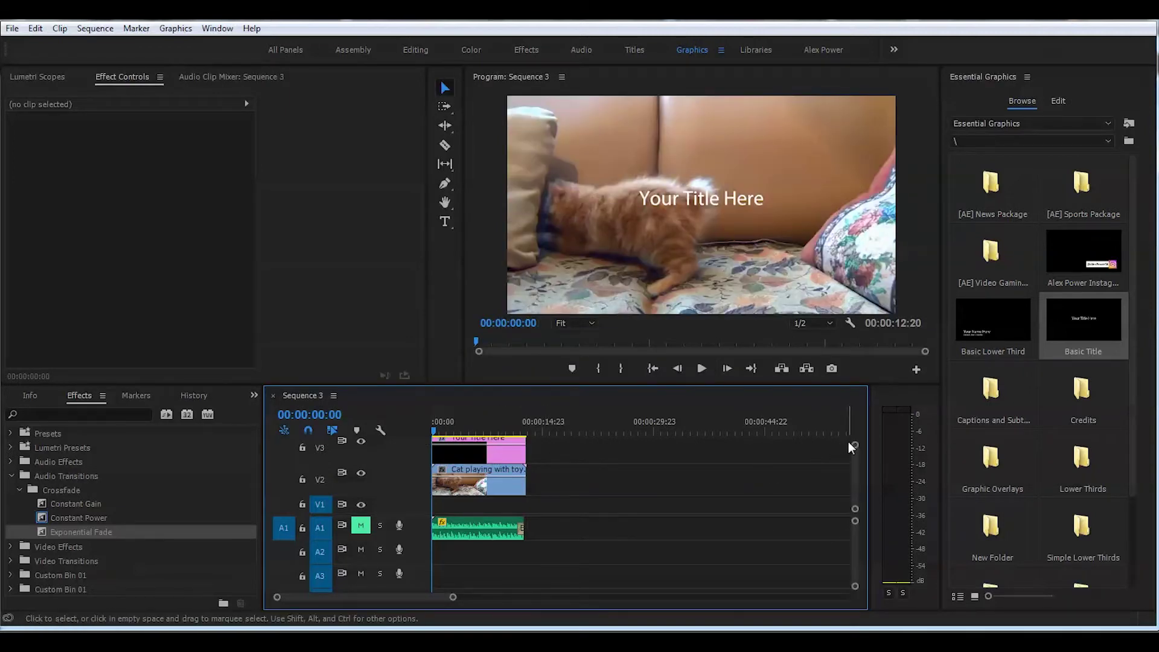
{"action": "double_click", "coordinate": [633, 207]}
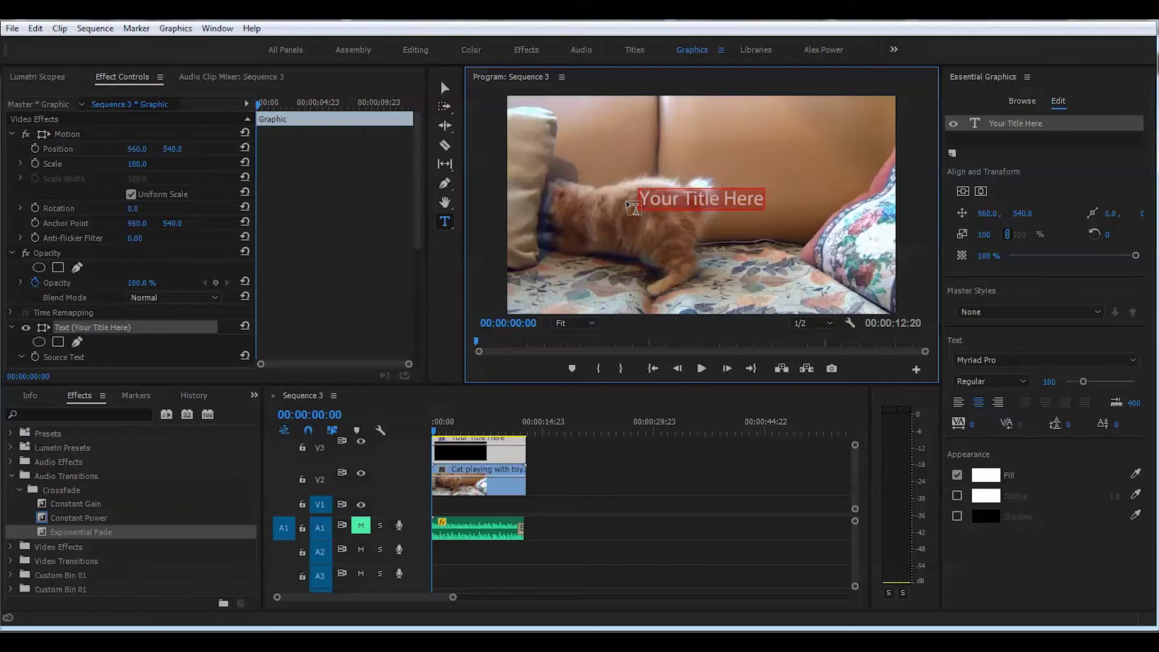
{"action": "key", "text": "BackSpace"}
{"action": "type", "text": "My Crea"}
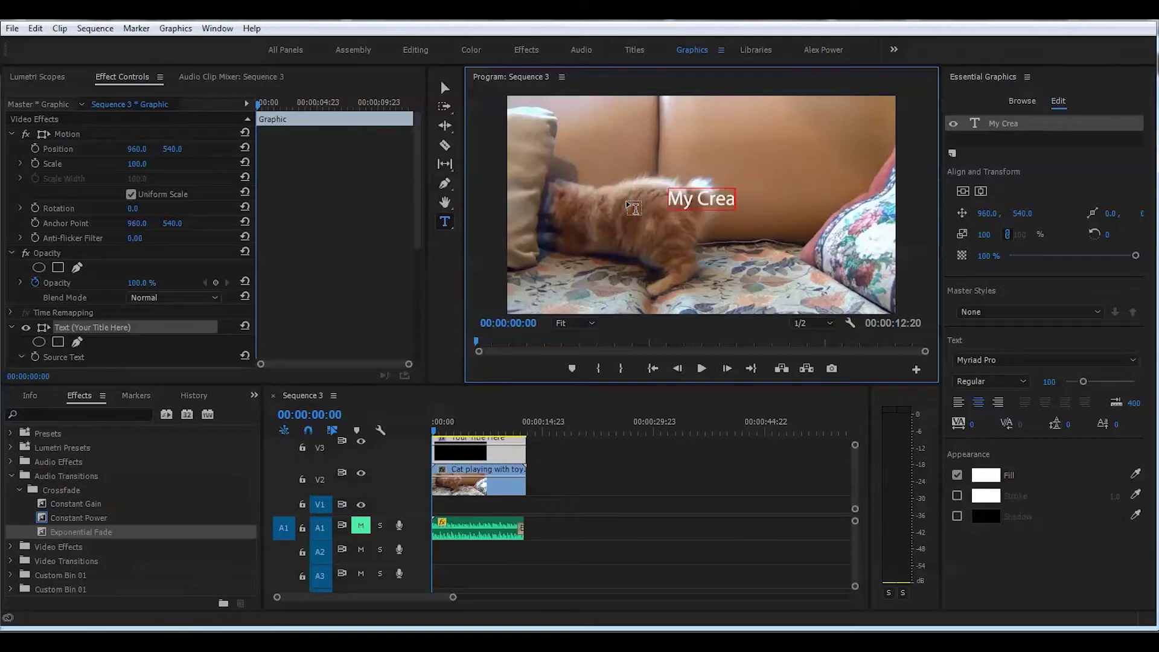
{"action": "type", "text": "tive"}
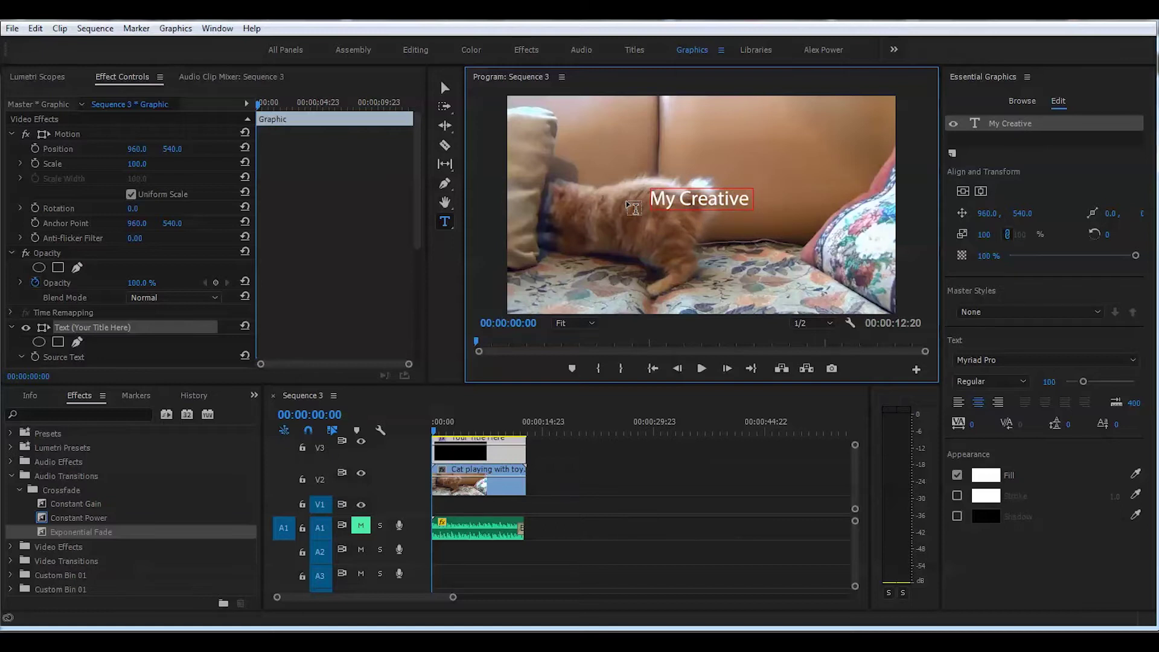
{"action": "type", "text": " Cinema"}
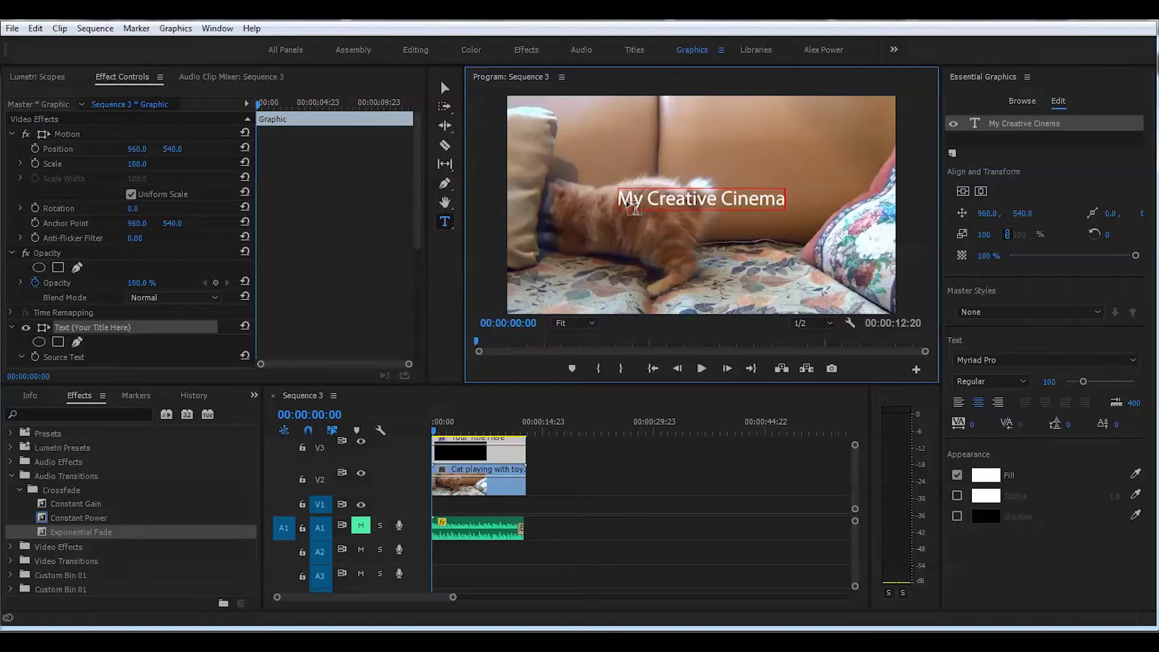
{"action": "key", "text": "Escape"}
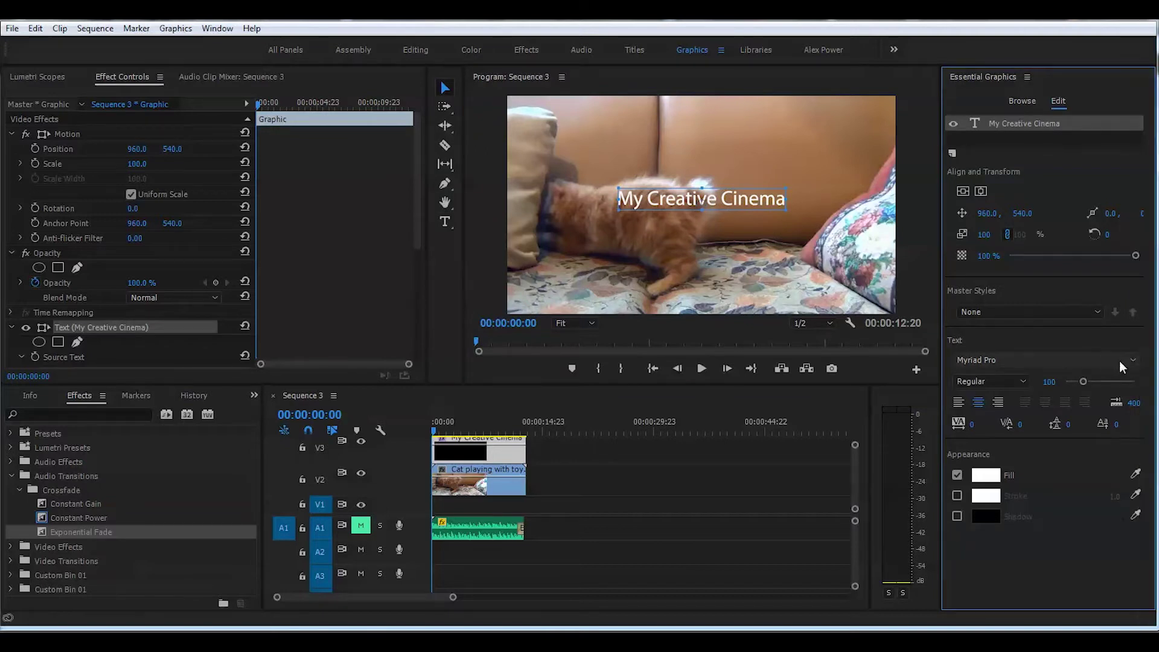
- Give the title a new font and return to the Editing workspace
{"action": "scroll", "coordinate": [1099, 359], "scroll_direction": "down", "scroll_amount": 4}
{"action": "scroll", "coordinate": [1099, 359], "scroll_direction": "down", "scroll_amount": 3}
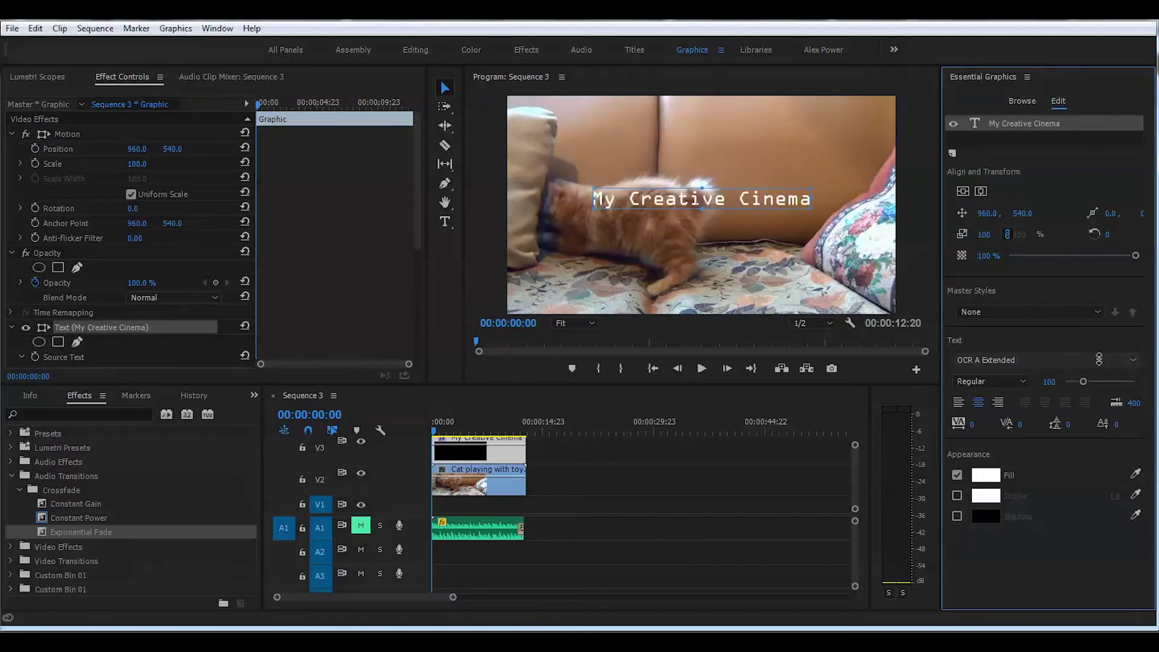
{"action": "left_click", "coordinate": [415, 49]}
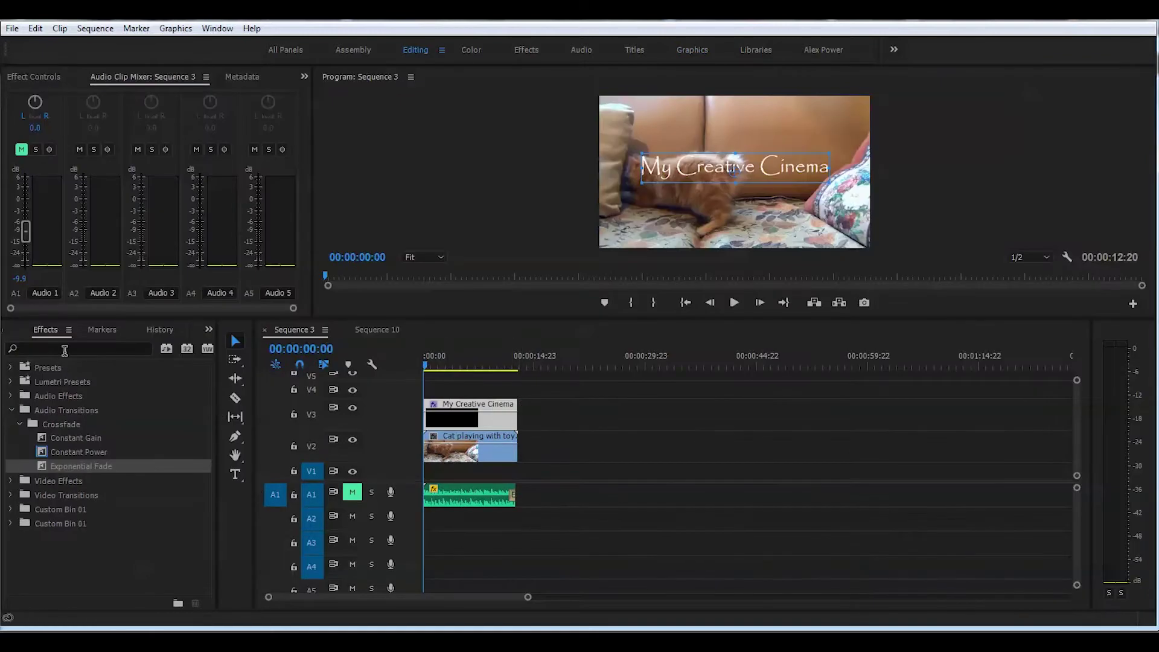
- Find Turbulent Displace by searching 'tu', apply it to the V3 title, and show its Effect Controls
{"action": "left_click", "coordinate": [209, 329]}
{"action": "left_click", "coordinate": [234, 417]}
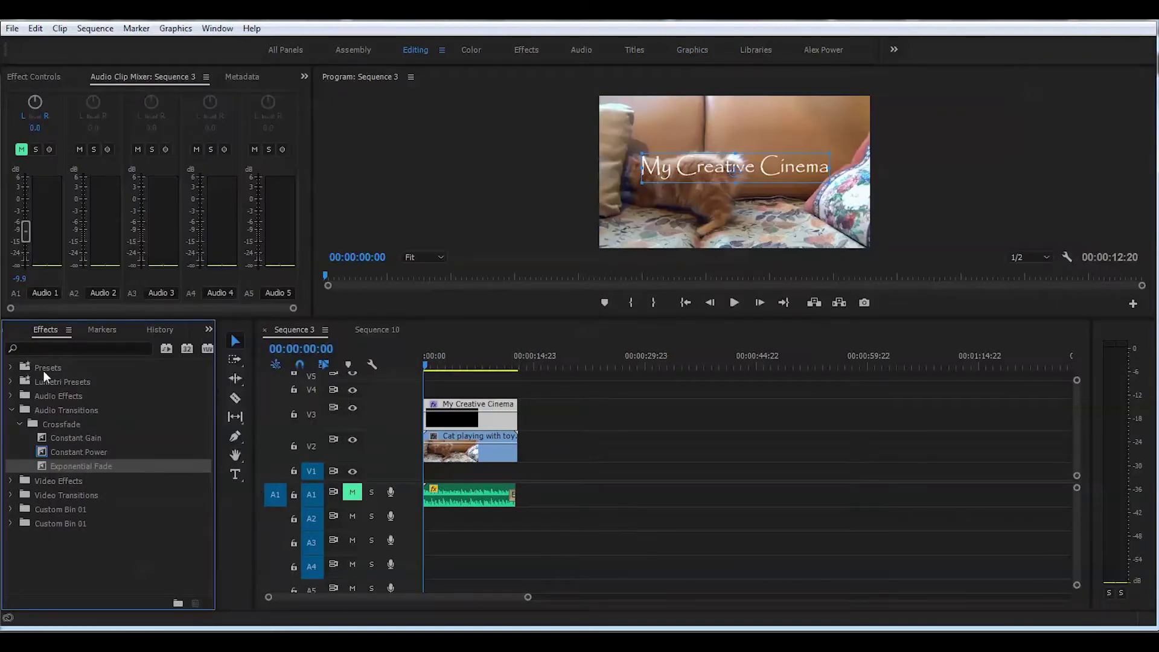
{"action": "left_click", "coordinate": [41, 348]}
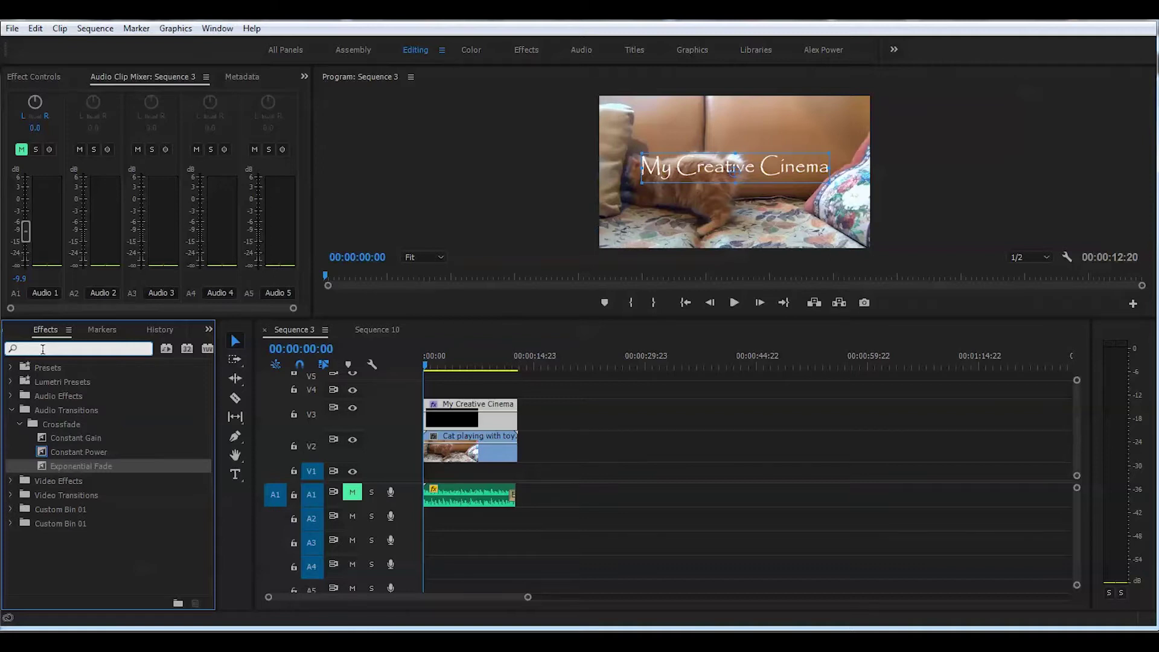
{"action": "type", "text": "tu"}
{"action": "left_click_drag", "start_coordinate": [44, 479], "coordinate": [484, 408]}
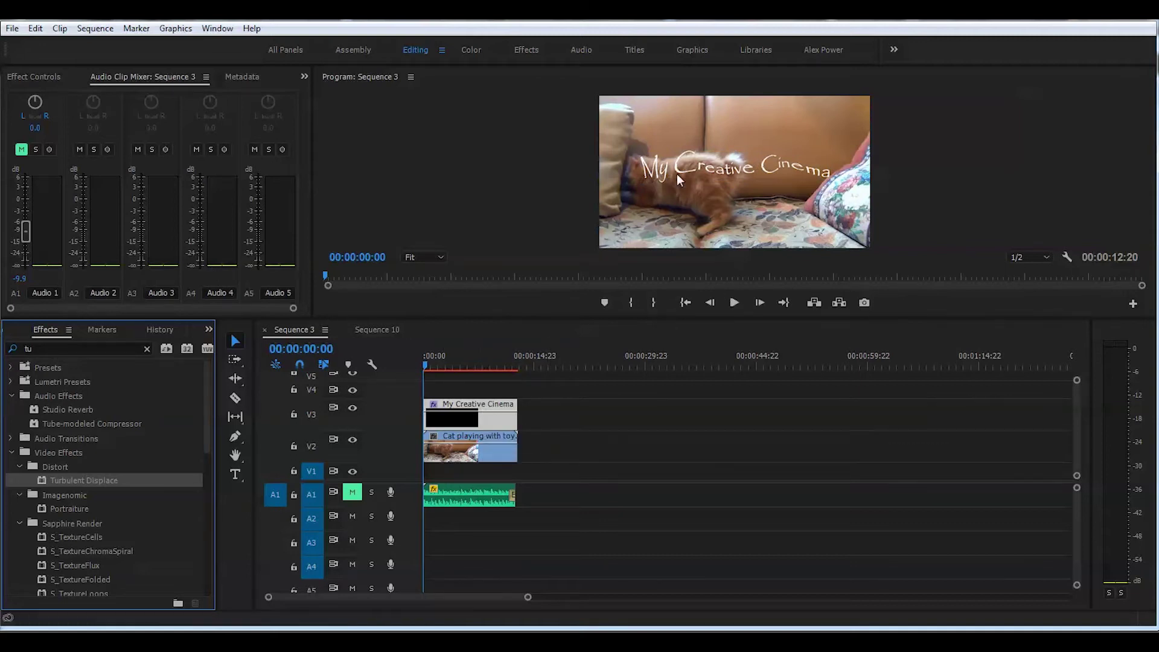
{"action": "left_click", "coordinate": [39, 76]}
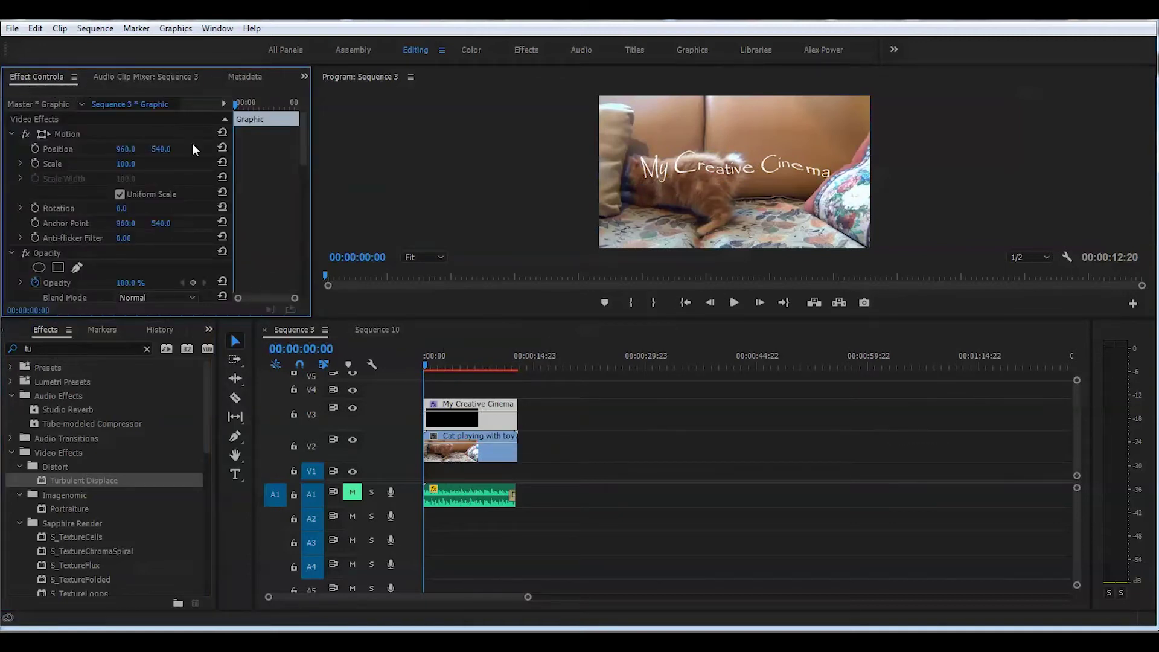
{"action": "left_click_drag", "start_coordinate": [303, 147], "coordinate": [305, 275]}
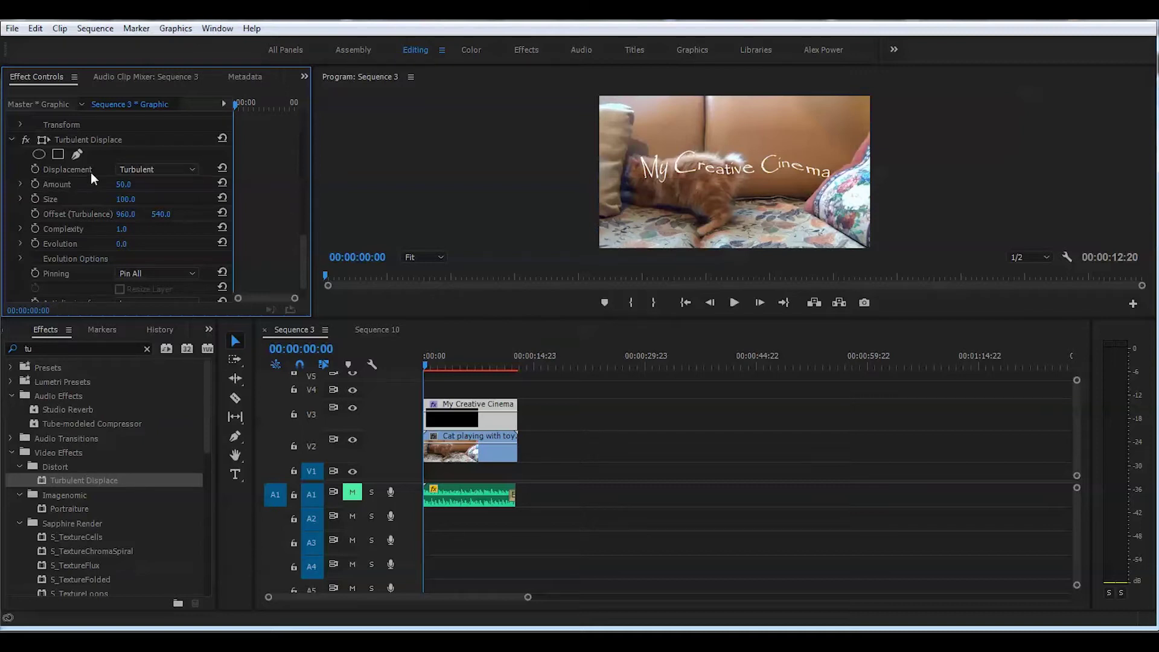
- Try the Bulge, Vertical, Turbulent Smoother and Bulge Smoother displacement types, then keep Turbulent
{"action": "left_click", "coordinate": [175, 172]}
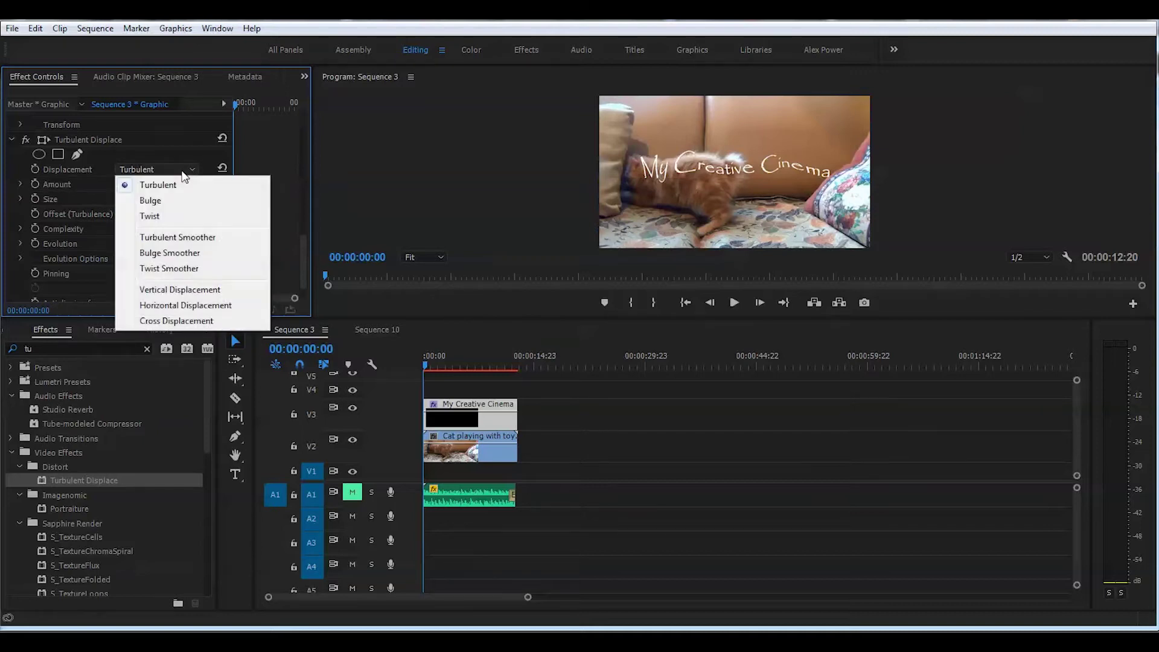
{"action": "left_click", "coordinate": [207, 198]}
{"action": "left_click", "coordinate": [183, 172]}
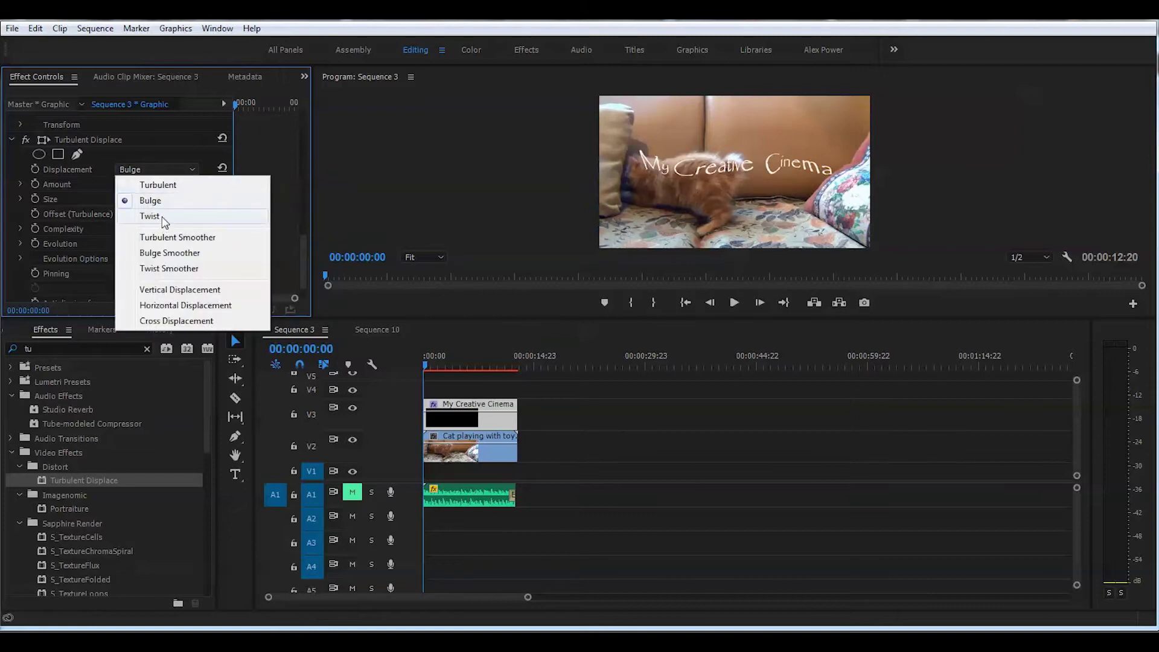
{"action": "left_click", "coordinate": [182, 287]}
{"action": "left_click", "coordinate": [197, 171]}
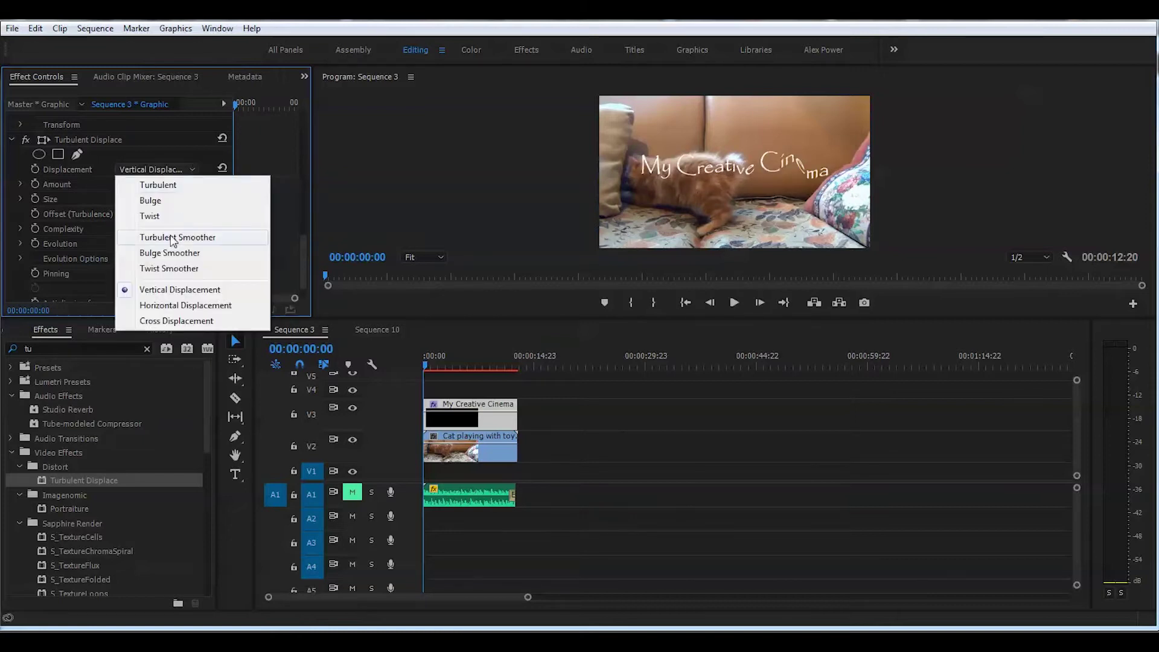
{"action": "left_click", "coordinate": [181, 235]}
{"action": "left_click", "coordinate": [191, 170]}
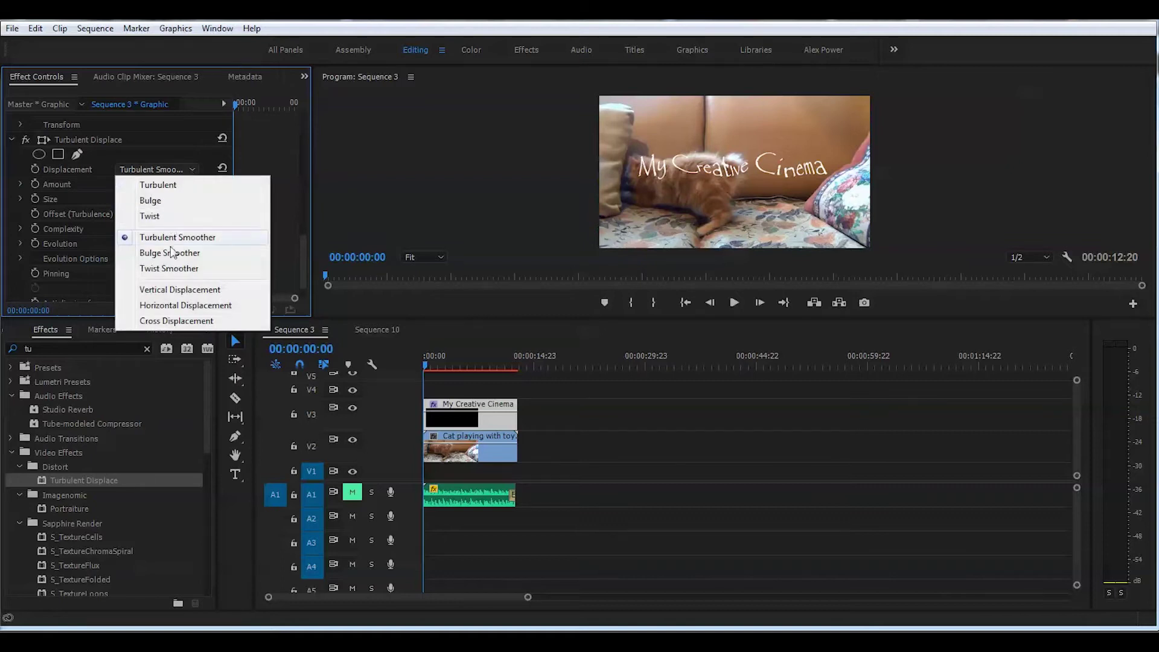
{"action": "left_click", "coordinate": [195, 246]}
{"action": "left_click", "coordinate": [191, 170]}
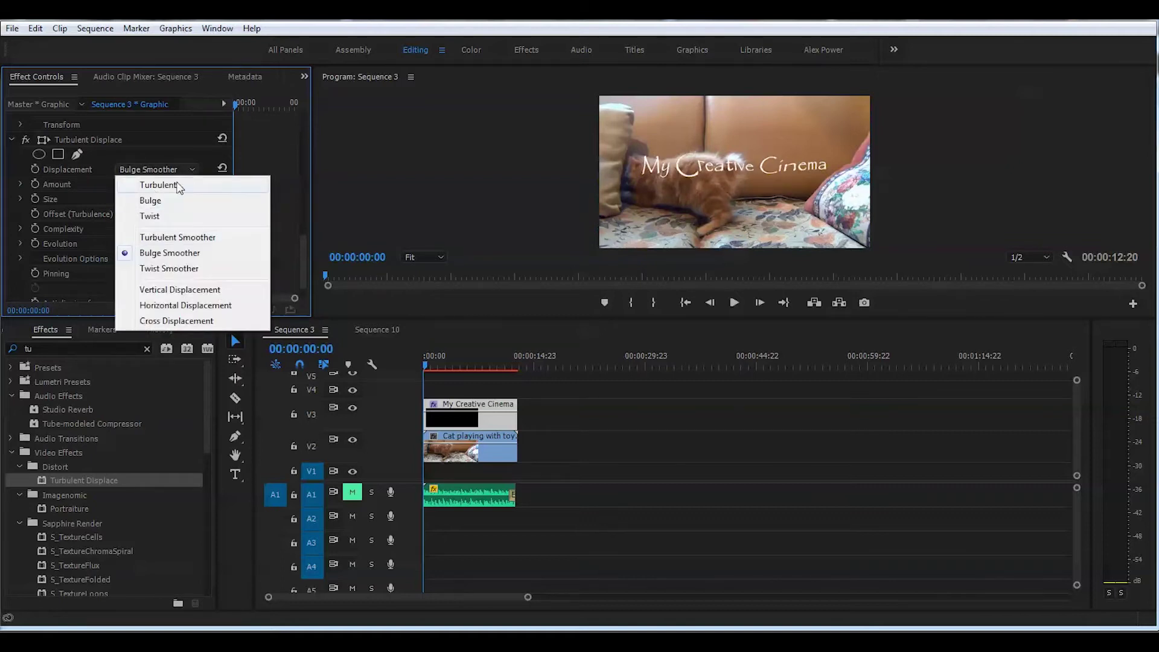
{"action": "left_click", "coordinate": [164, 184]}
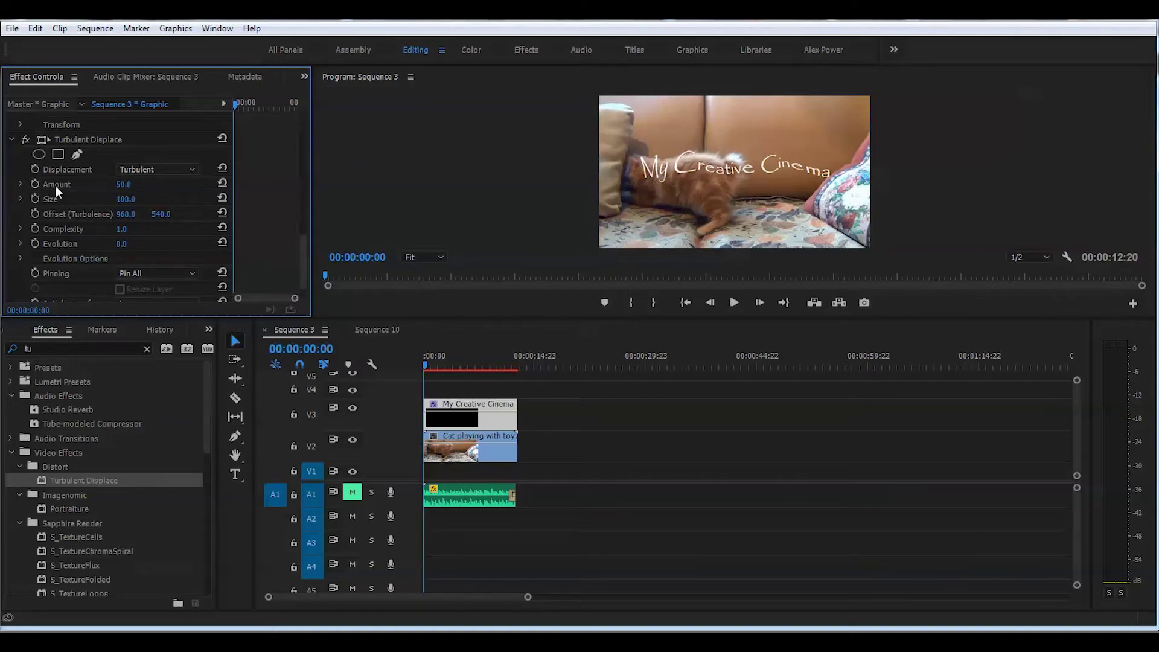
- Set the displacement Amount to 38 and Size to 38, then preview the sequence
{"action": "left_click", "coordinate": [144, 191]}
{"action": "type", "text": "38"}
{"action": "key", "text": "Tab"}
{"action": "type", "text": "3"}
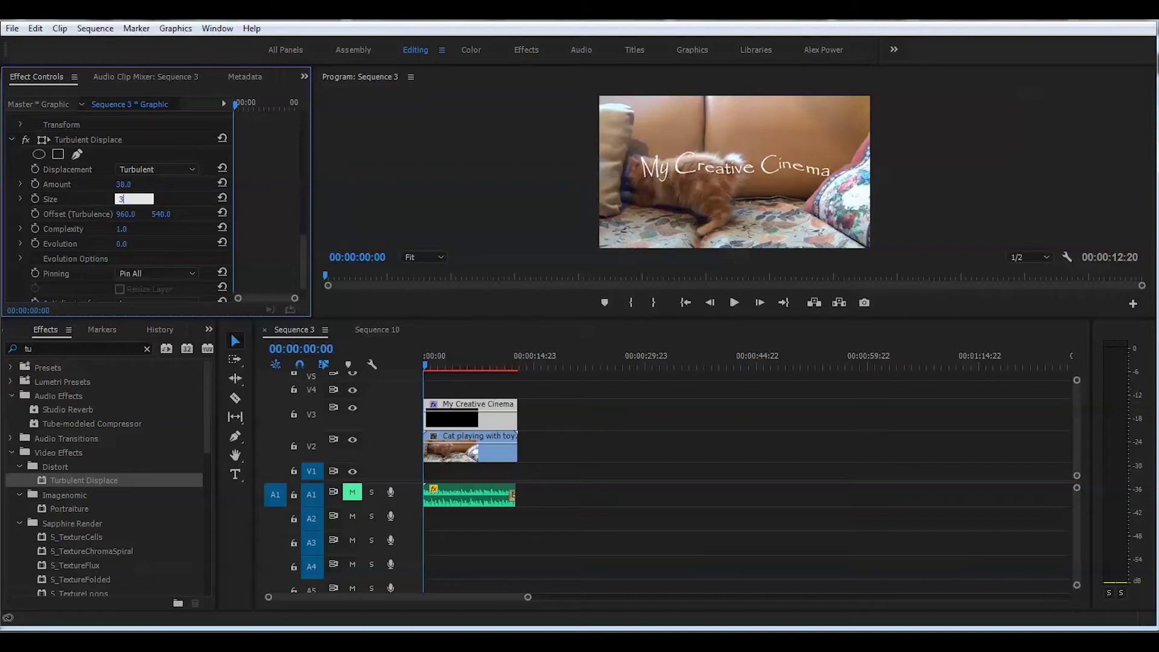
{"action": "type", "text": "8"}
{"action": "key", "text": "Return"}
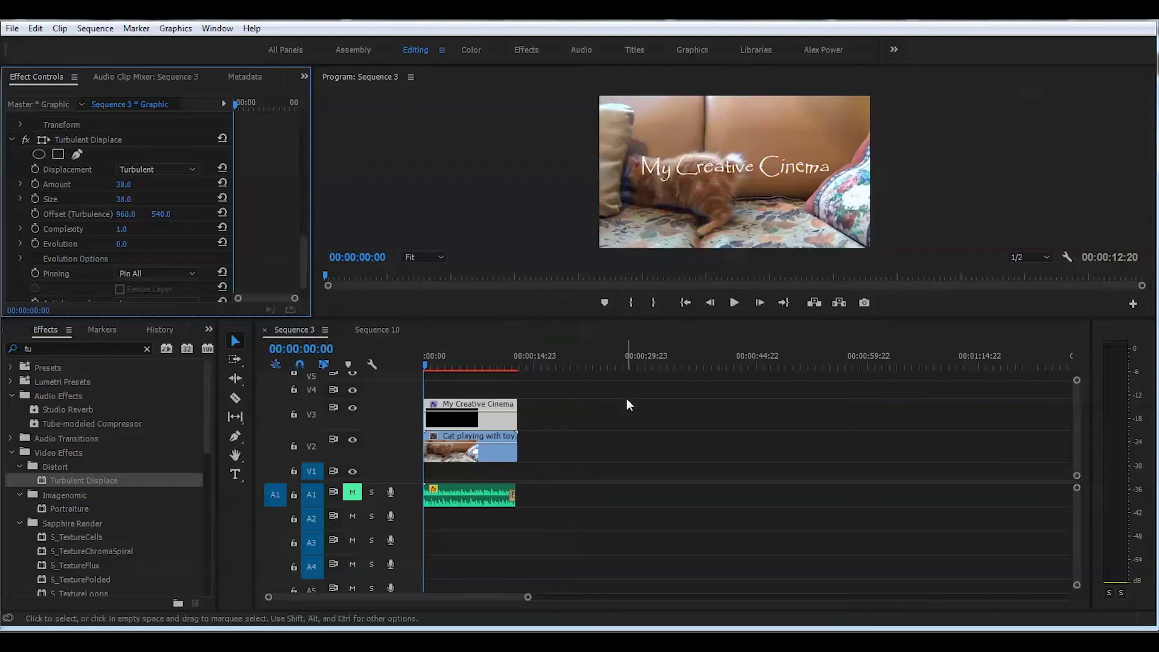
{"action": "left_click", "coordinate": [734, 303]}
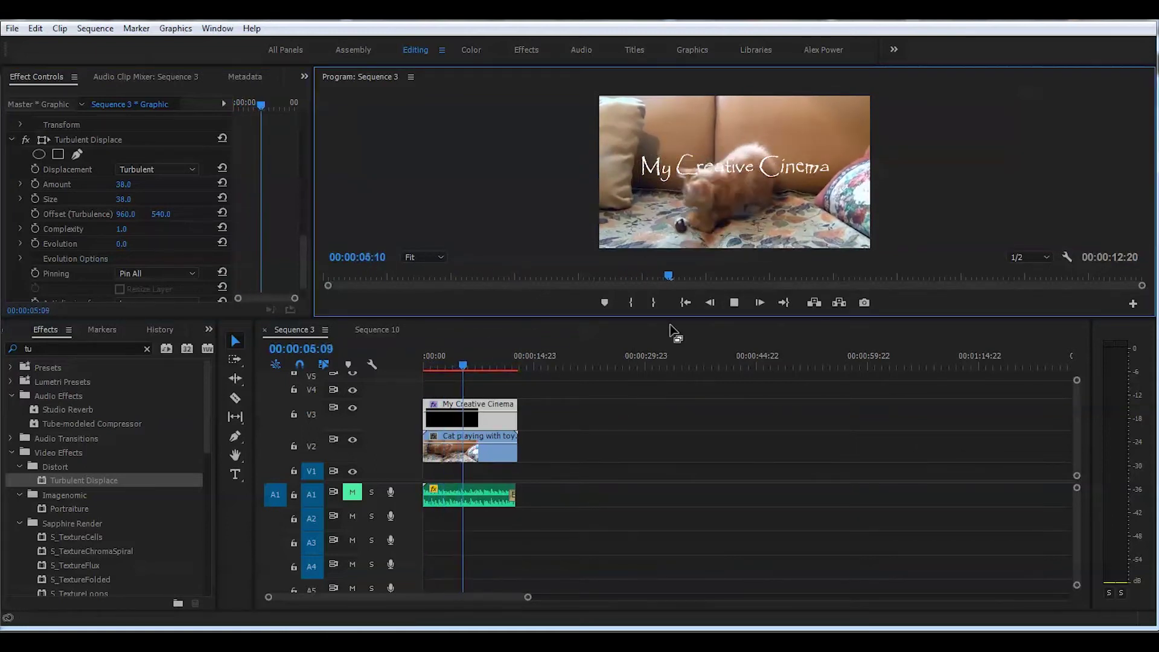
- At the sequence start, keyframe Offset (Turbulence) and raise its X and Y values
{"action": "left_click_drag", "start_coordinate": [474, 369], "coordinate": [406, 363]}
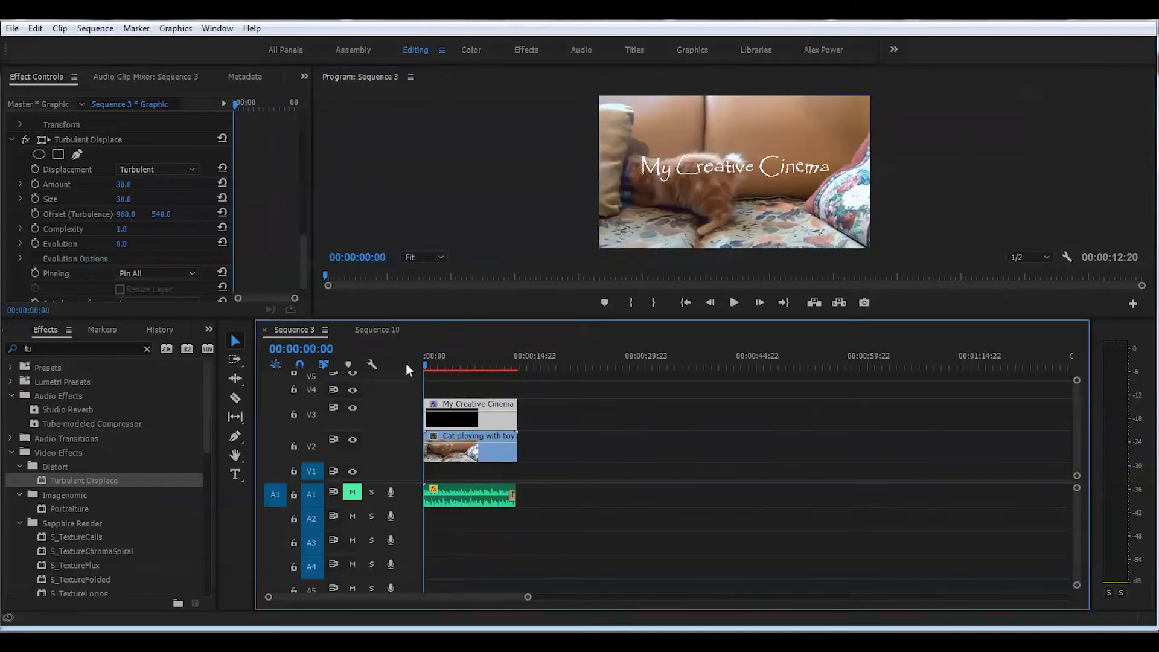
{"action": "left_click", "coordinate": [35, 213]}
{"action": "left_click", "coordinate": [35, 213]}
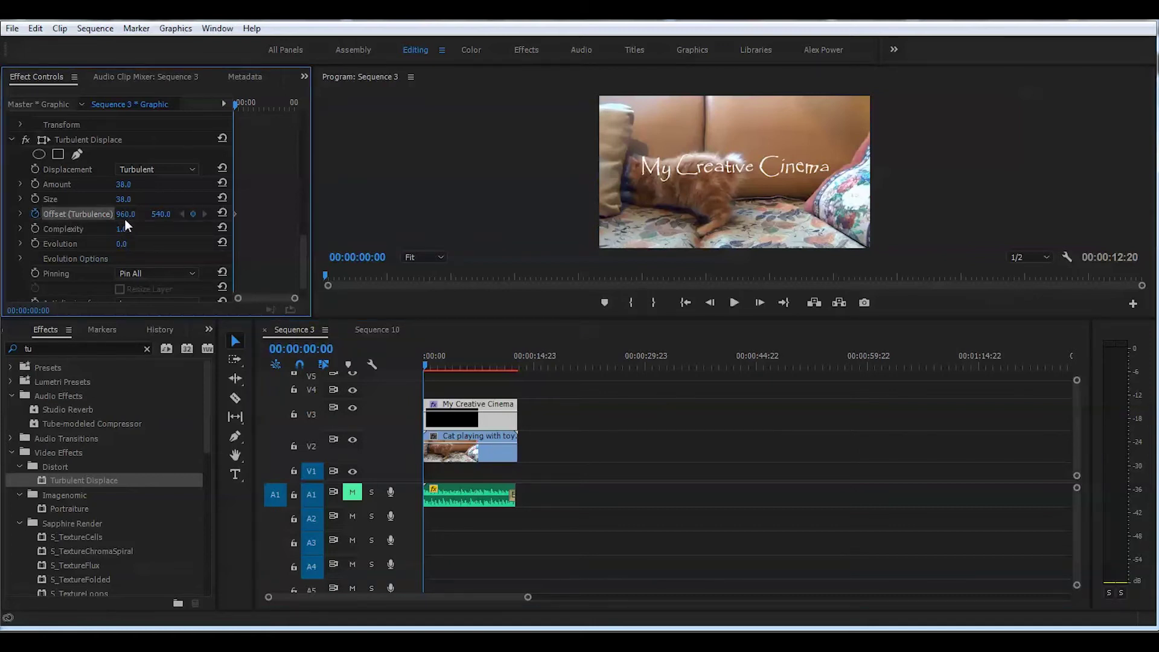
{"action": "left_click_drag", "start_coordinate": [126, 214], "coordinate": [1038, 215]}
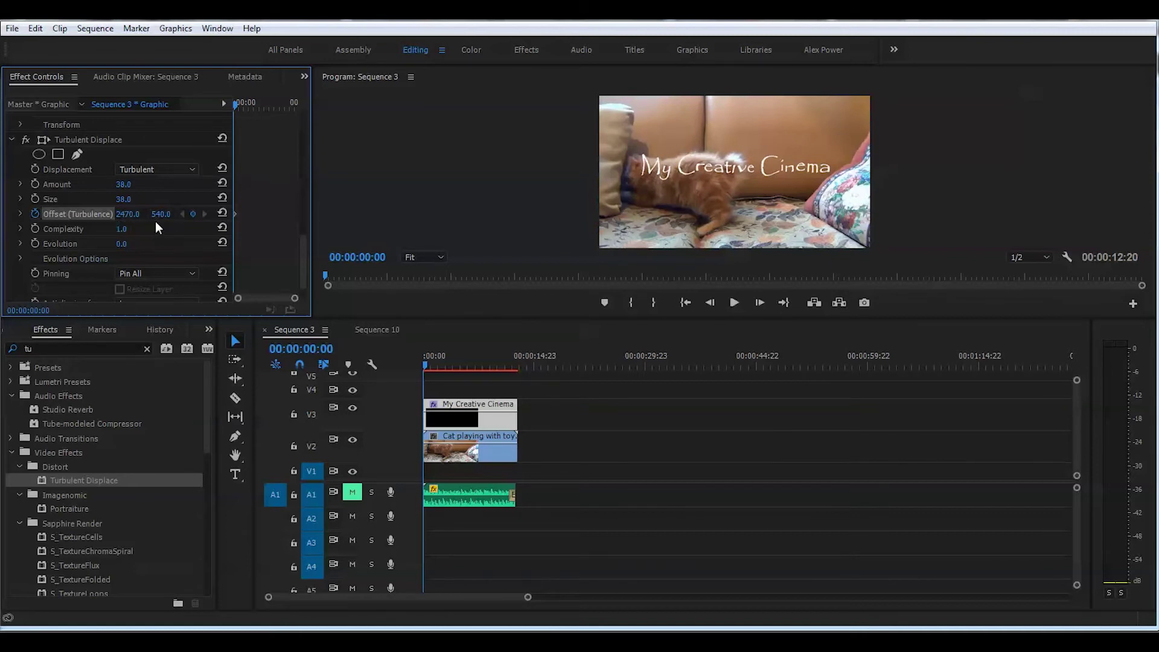
{"action": "mouse_move", "coordinate": [159, 214]}
{"action": "left_mouse_down"}
{"action": "mouse_move", "coordinate": [437, 214]}
{"action": "mouse_move", "coordinate": [172, 226]}
{"action": "left_mouse_up"}
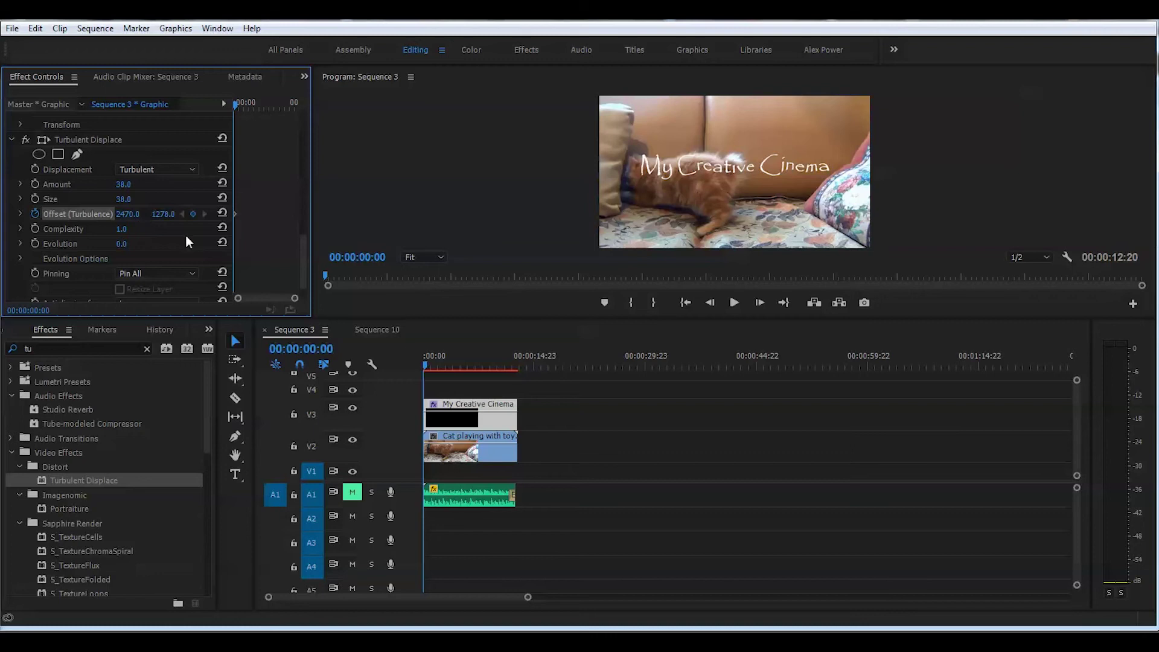
- At the clip's end, add an Offset keyframe and lower its values to 1050, 595
{"action": "left_click_drag", "start_coordinate": [236, 105], "coordinate": [296, 107]}
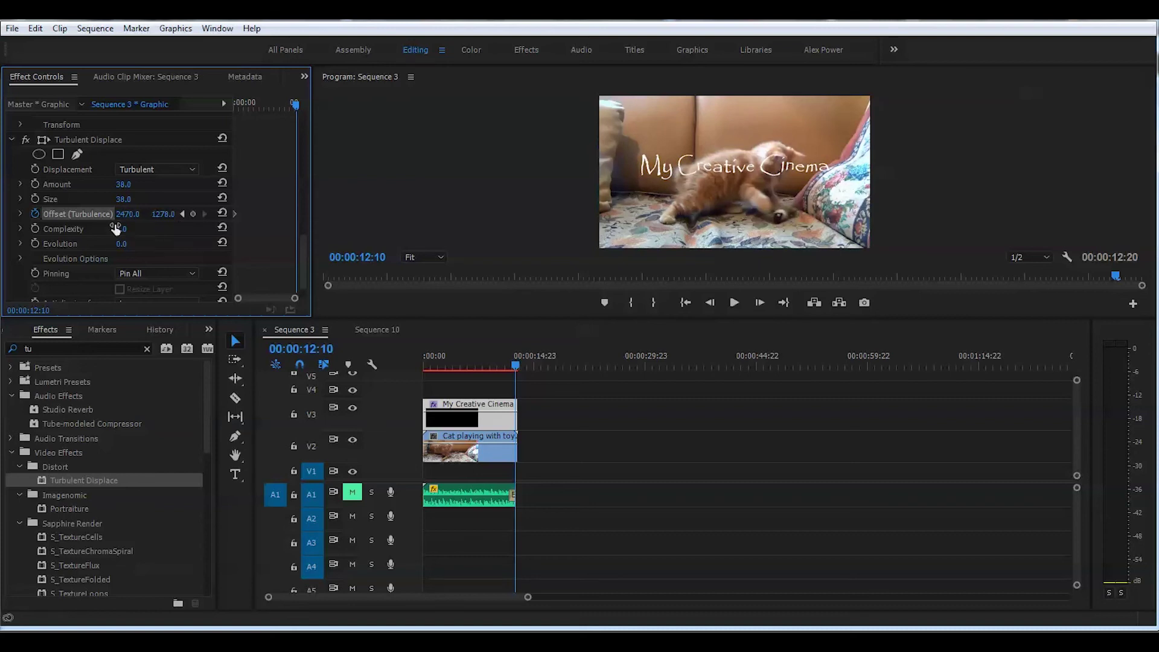
{"action": "left_click", "coordinate": [195, 213]}
{"action": "left_click_drag", "start_coordinate": [157, 219], "coordinate": [71, 219]}
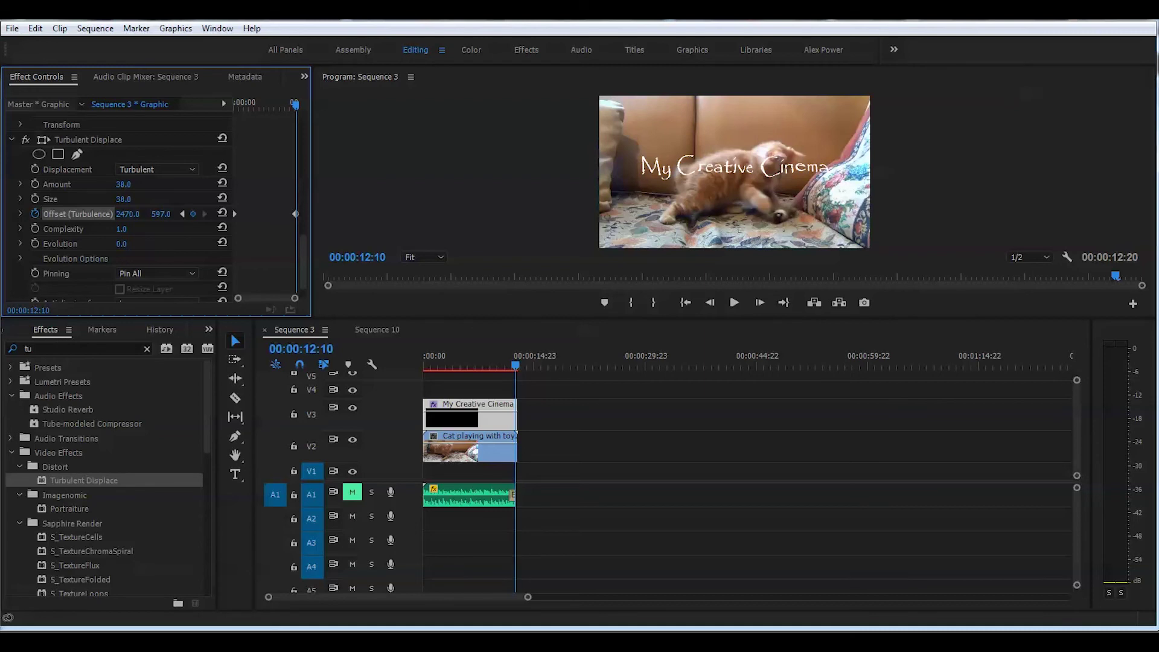
{"action": "left_click_drag", "start_coordinate": [126, 217], "coordinate": [122, 218]}
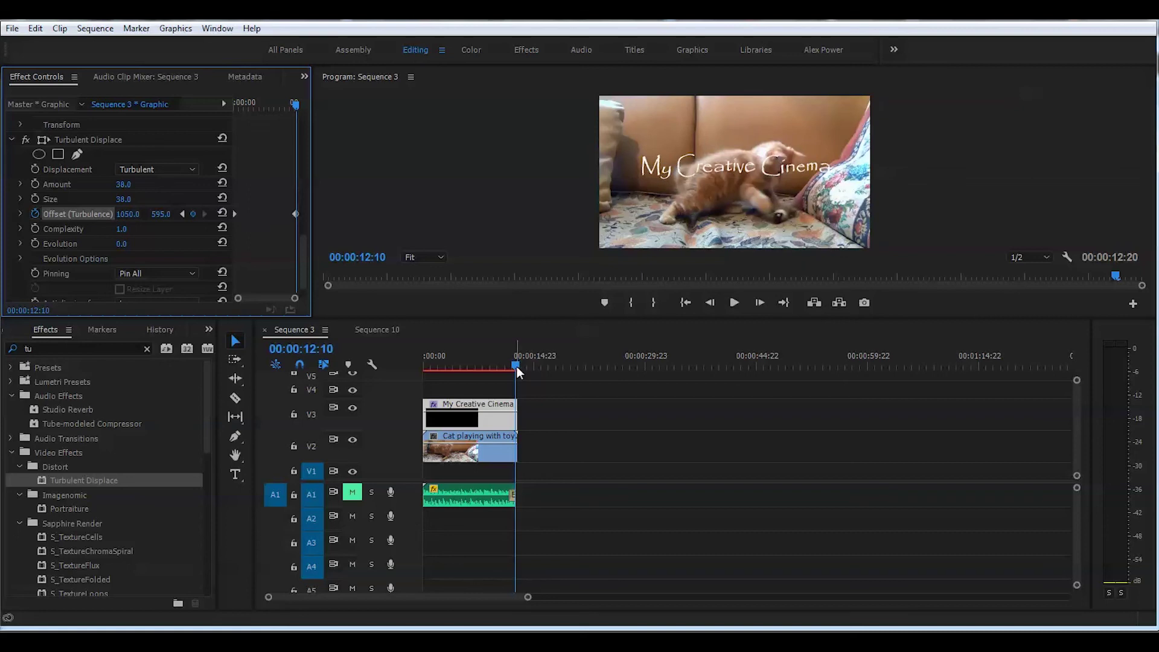
- Play Sequence 3 from the start to watch the title wiggle
{"action": "left_click", "coordinate": [738, 305]}
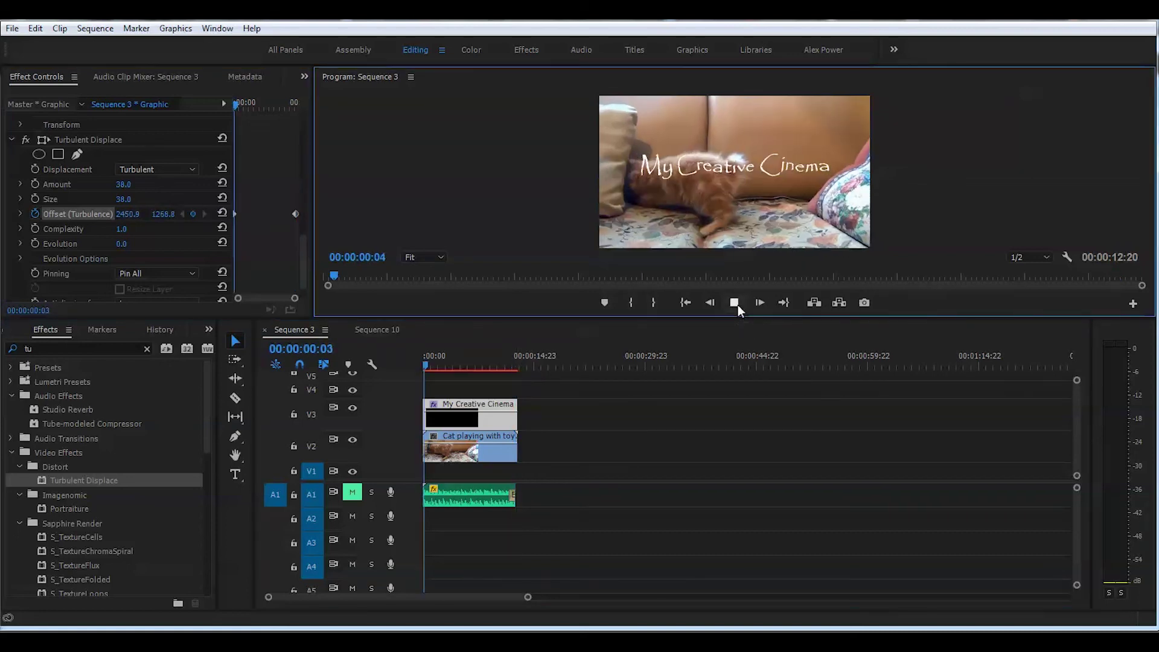